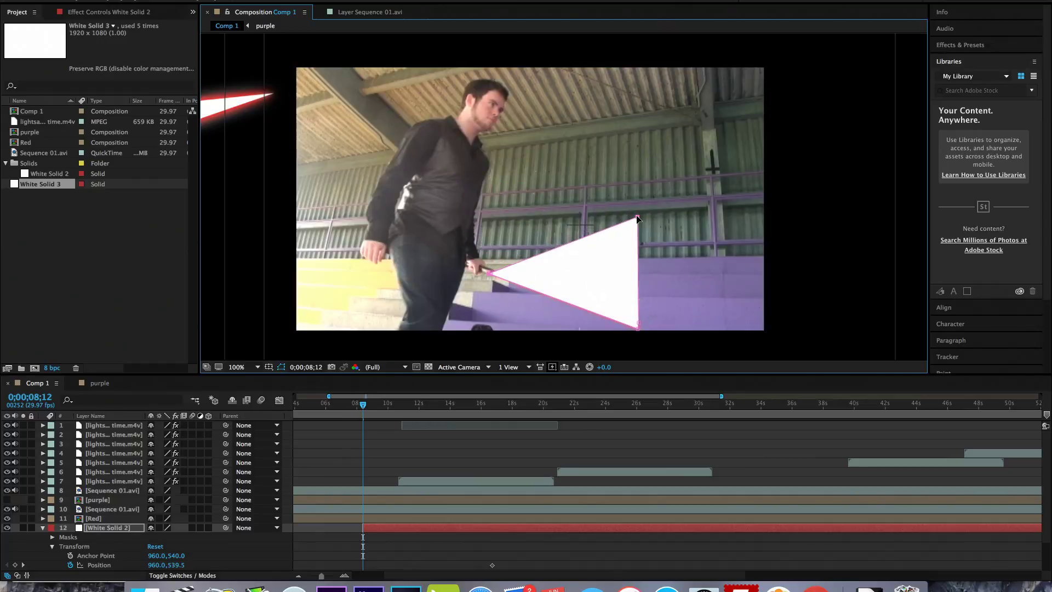
Step: Shape White Solid 2's mask into a thin blade running from the hilt in the actor's hand to the saber tip
drag(625, 212, 493, 272)
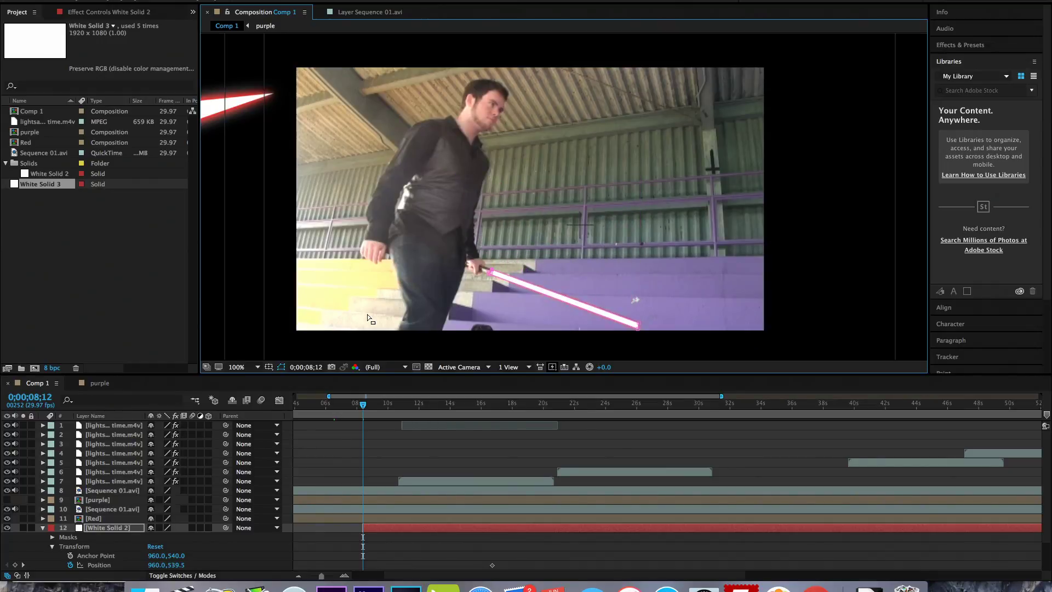
click(257, 367)
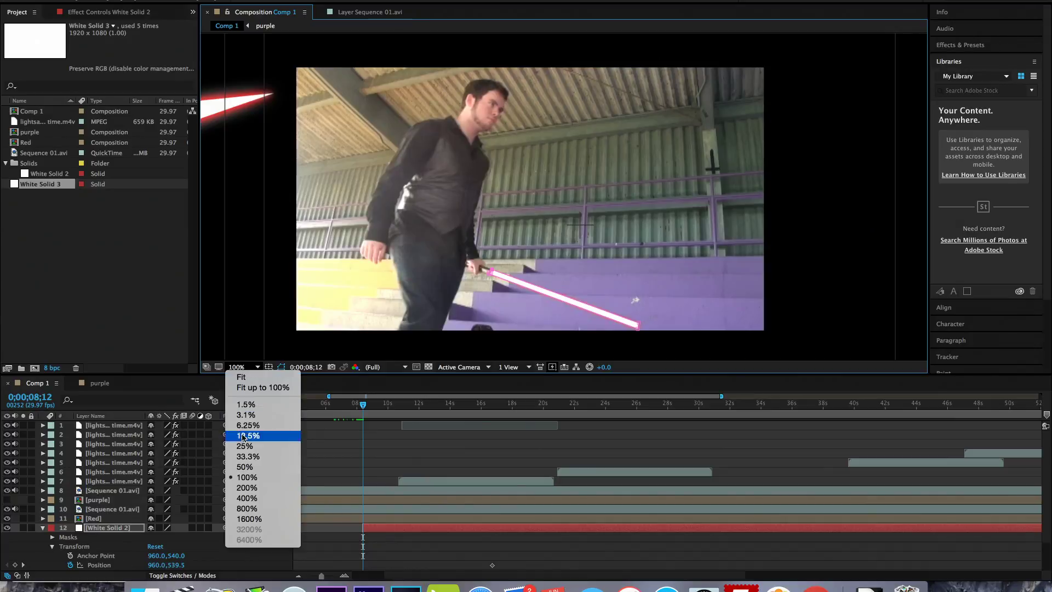
click(255, 488)
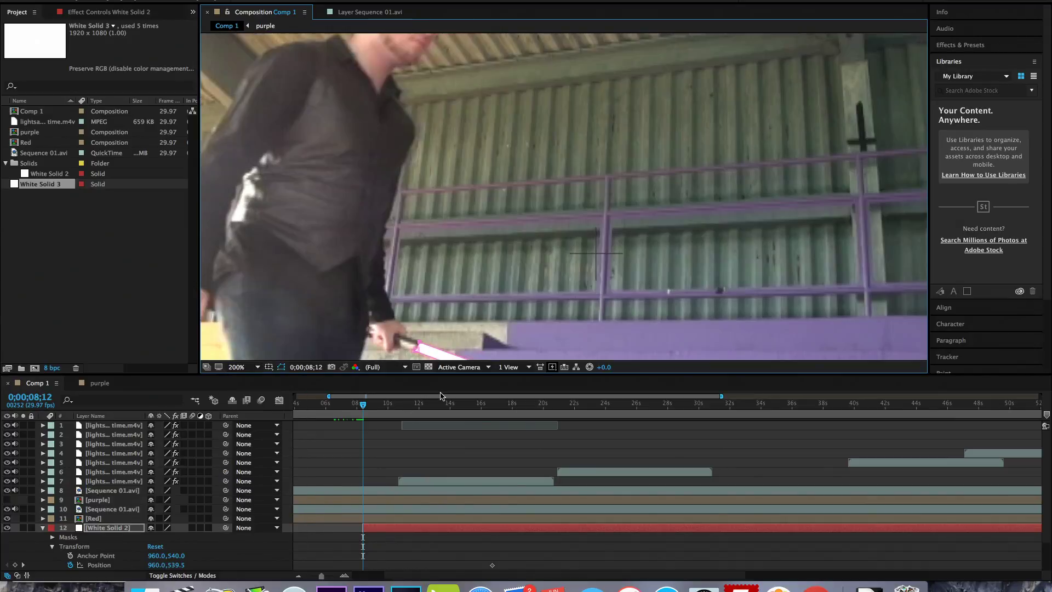
click(665, 211)
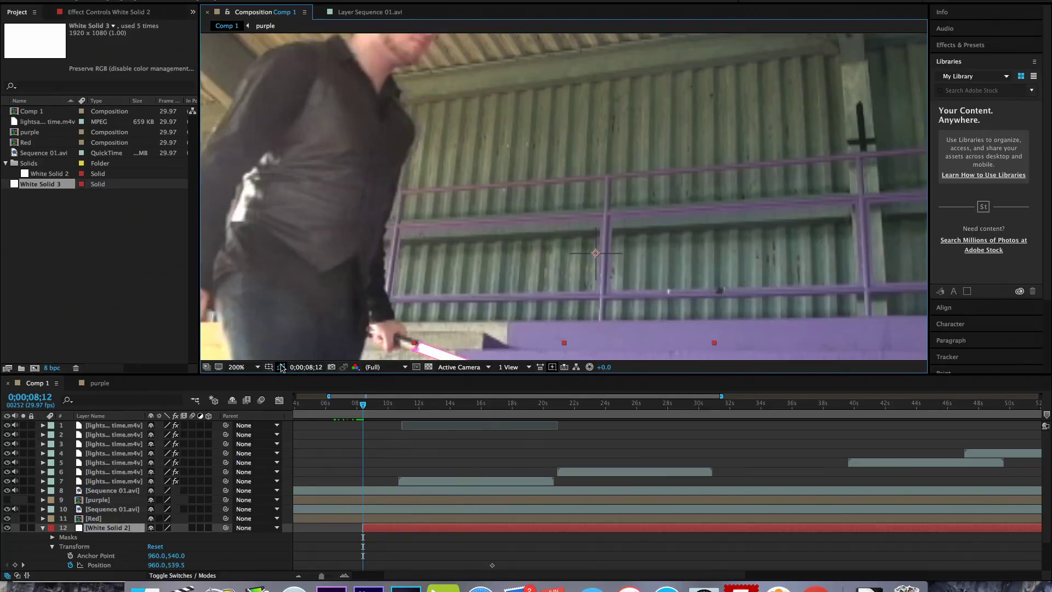
key(comma)
key(F2)
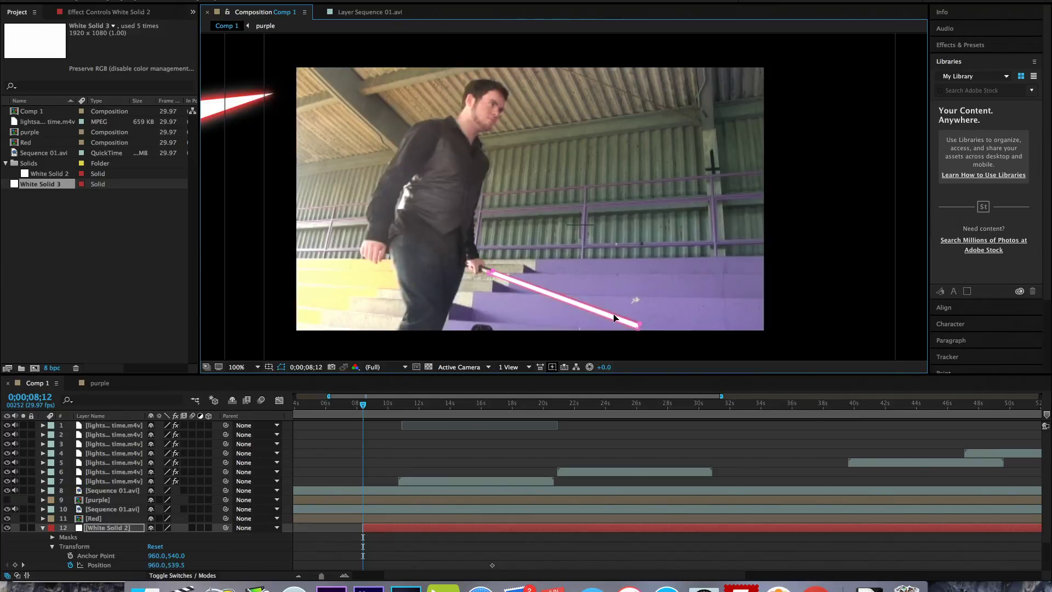
drag(642, 326, 558, 329)
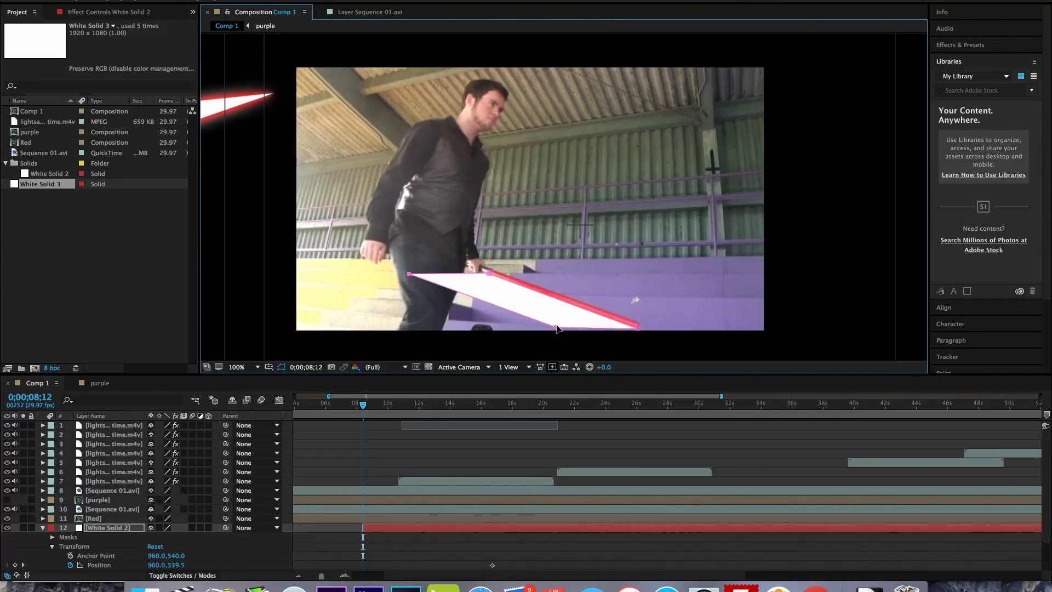
drag(558, 328, 642, 325)
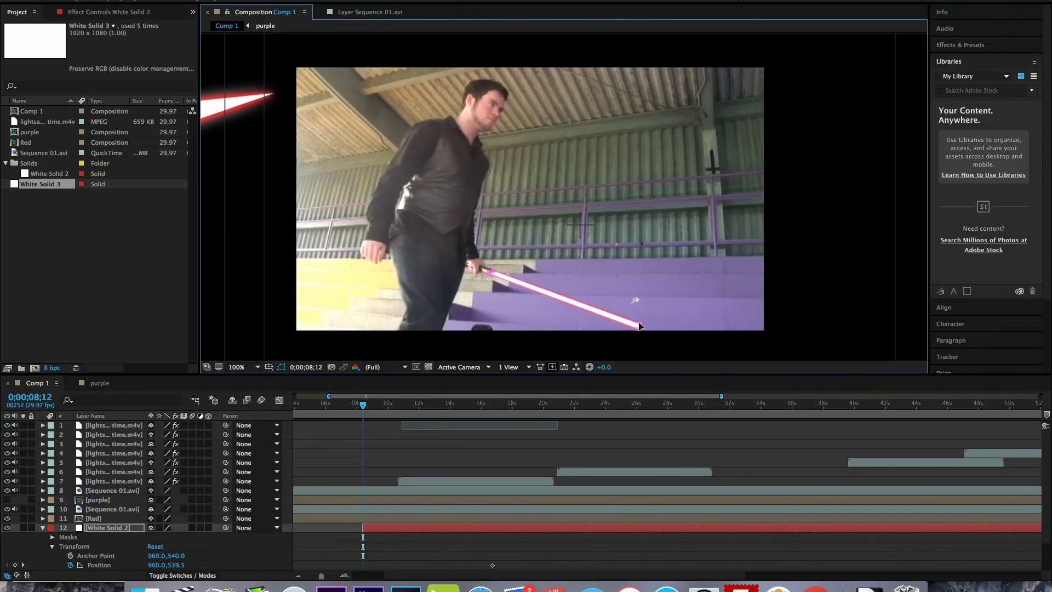
Step: Advance one frame to 0;00;08;13 and realign the tip of White Solid 2's blade mask with the saber
click(574, 319)
click(364, 406)
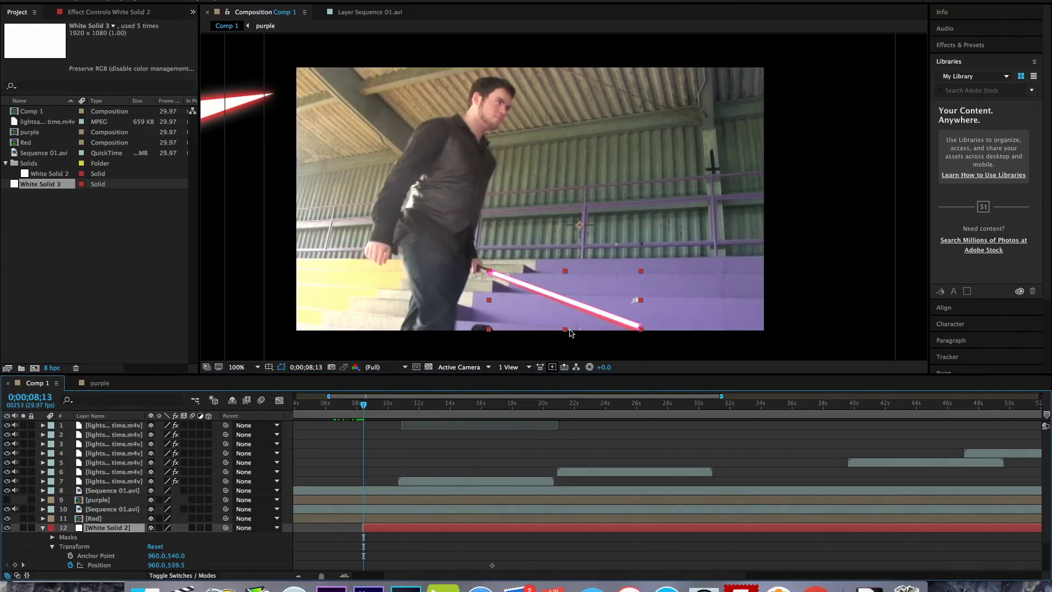
click(637, 329)
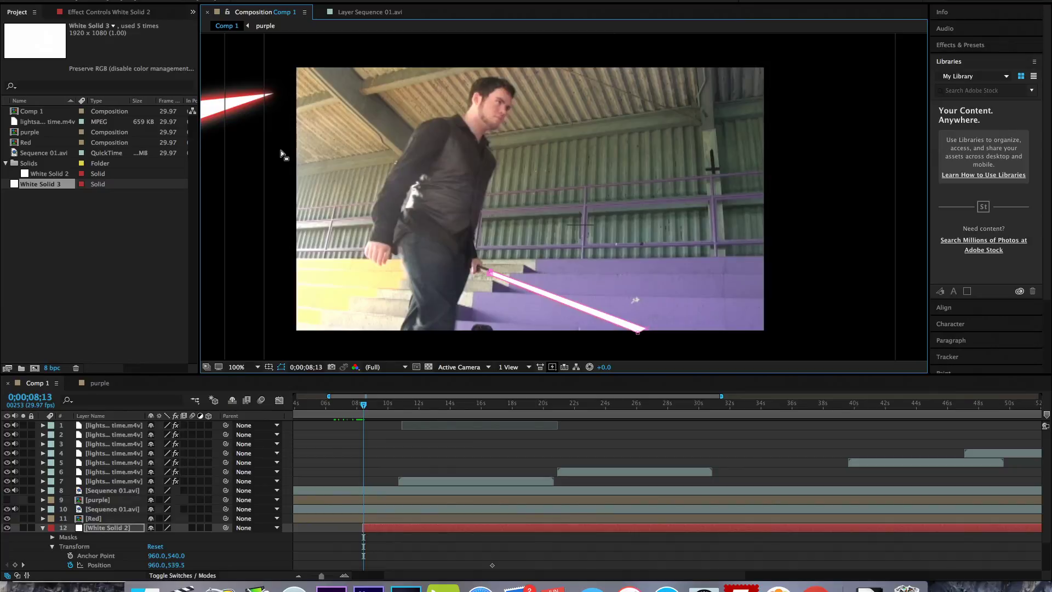
Step: Apply a Fast Blur effect to White Solid 2 and set its Blurriness to 2.0
click(247, 0)
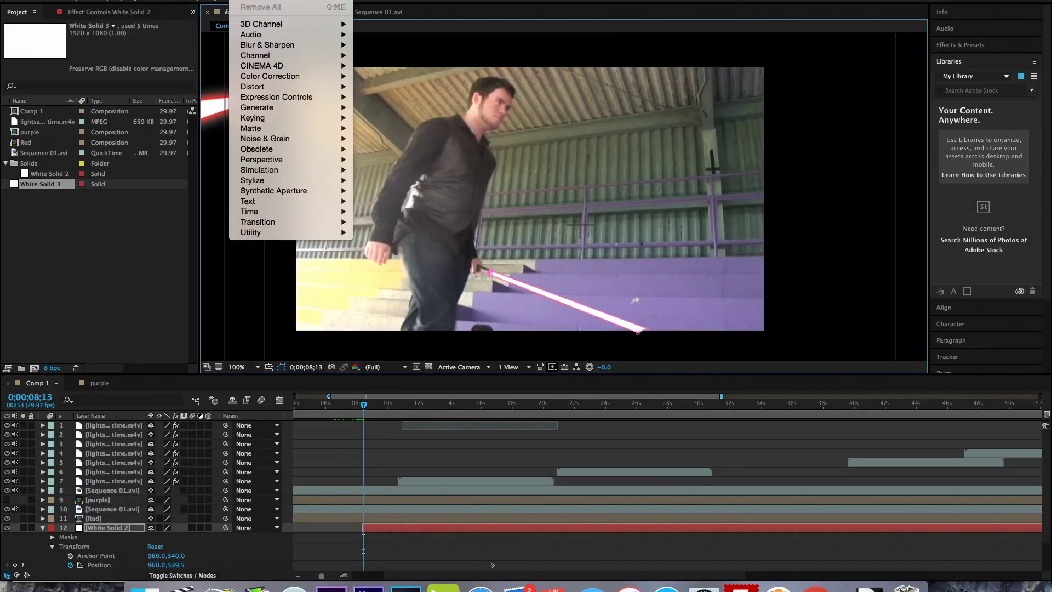
mouse_move(320, 44)
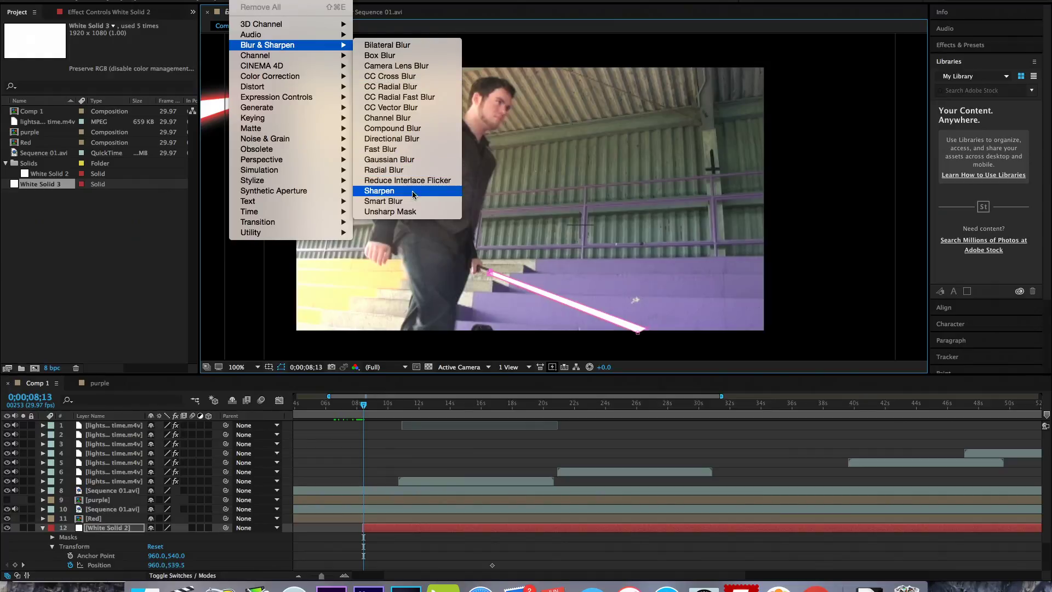
click(422, 150)
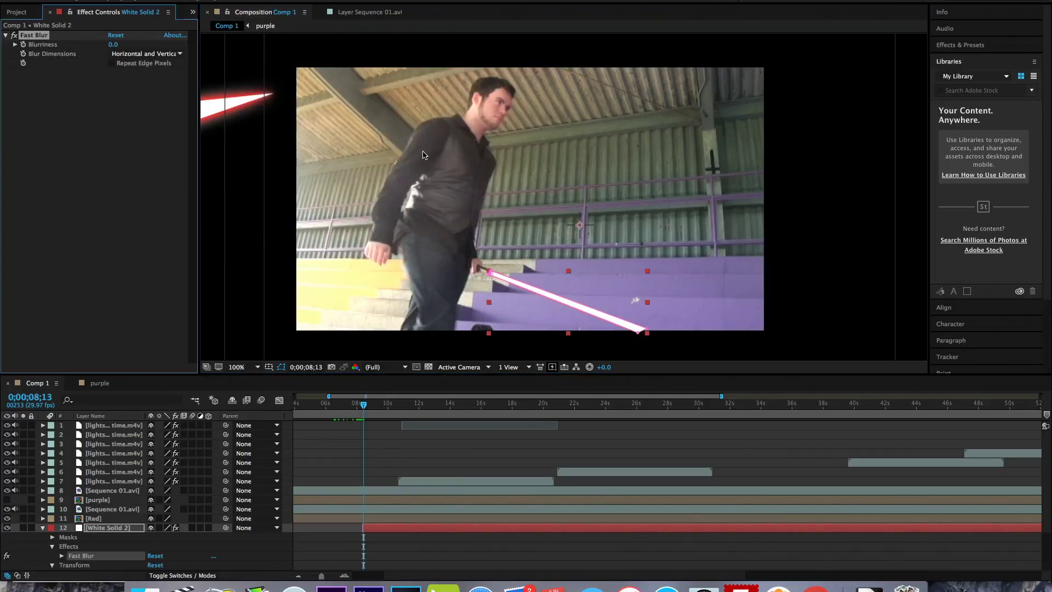
drag(113, 45, 118, 48)
click(131, 528)
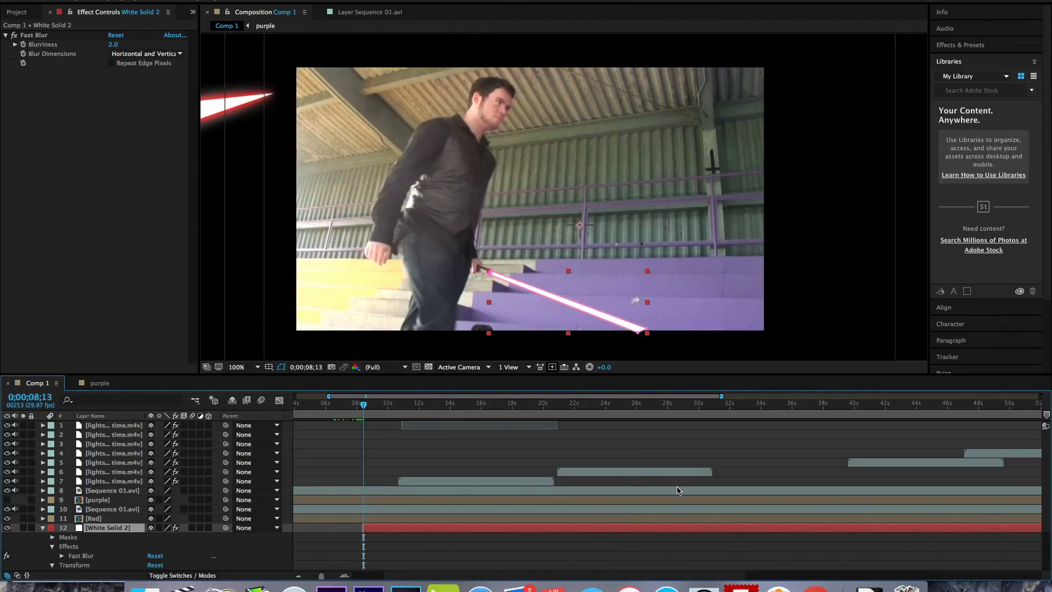
Step: Copy the White Solid 2 layer together with its blade mask and blur
scroll(1046, 460, down, 3)
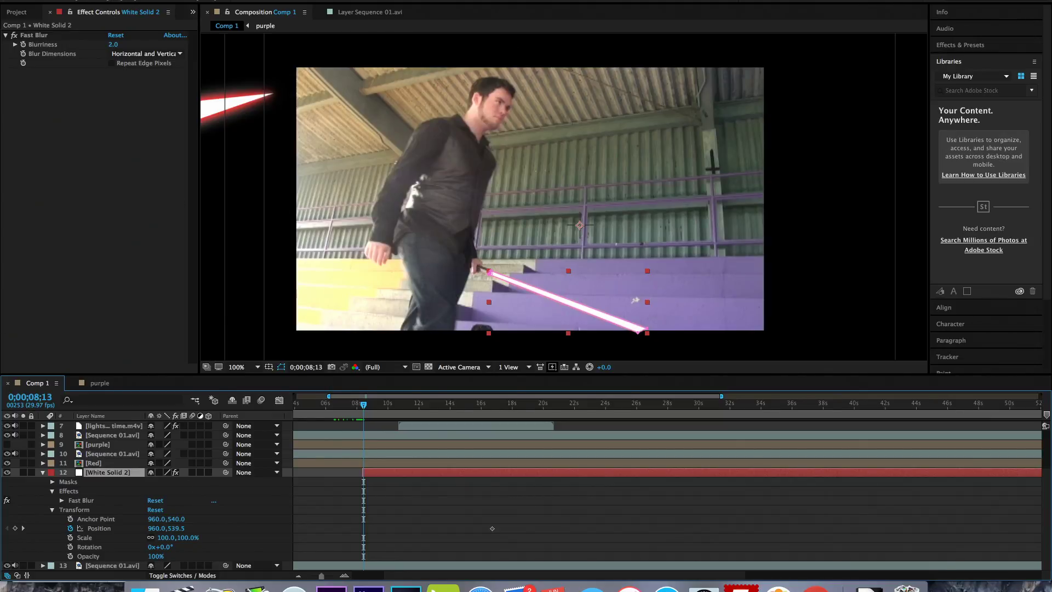
click(107, 1)
mouse_move(130, 1)
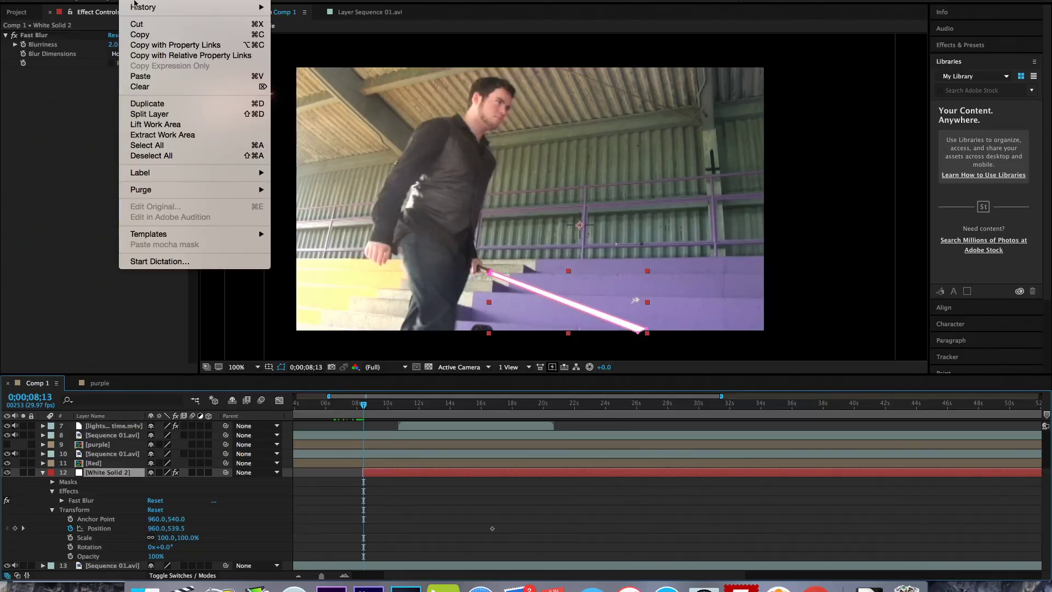
click(141, 34)
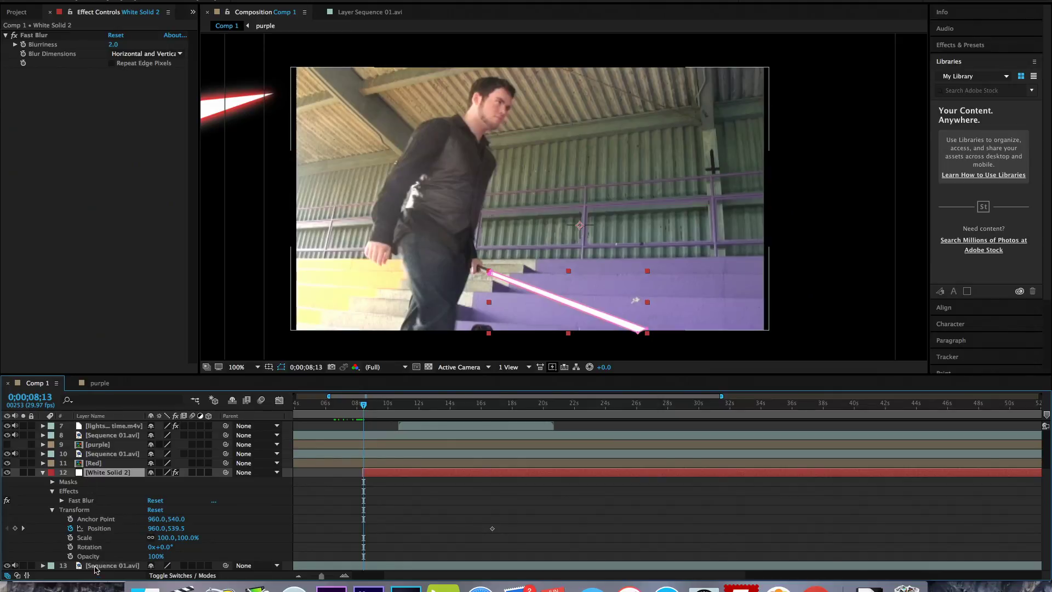
click(94, 568)
Step: Apply a Change to Color effect to White Solid 2 and set its To color to black
click(117, 475)
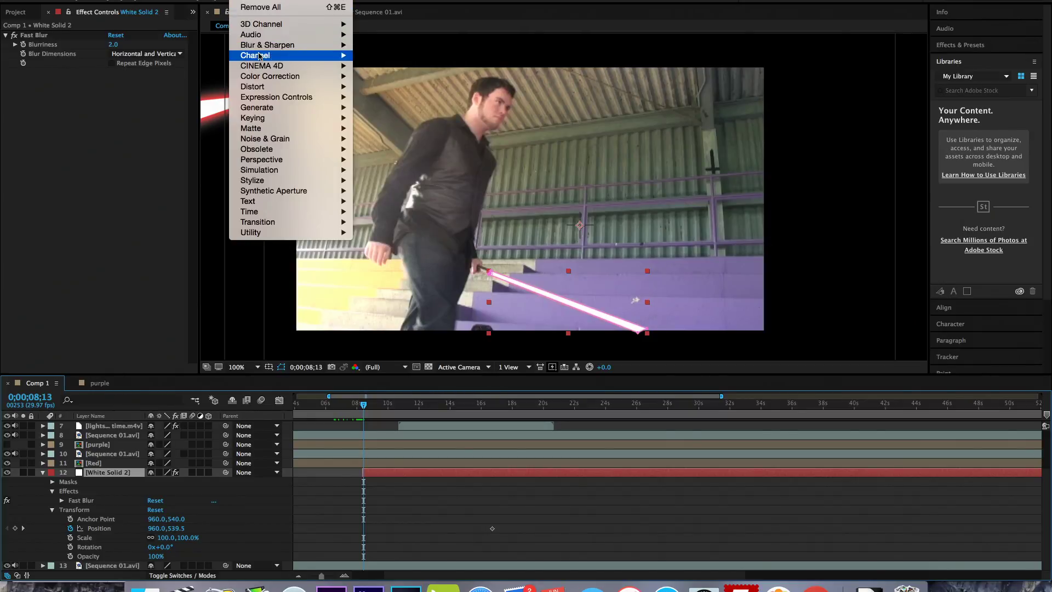
mouse_move(279, 89)
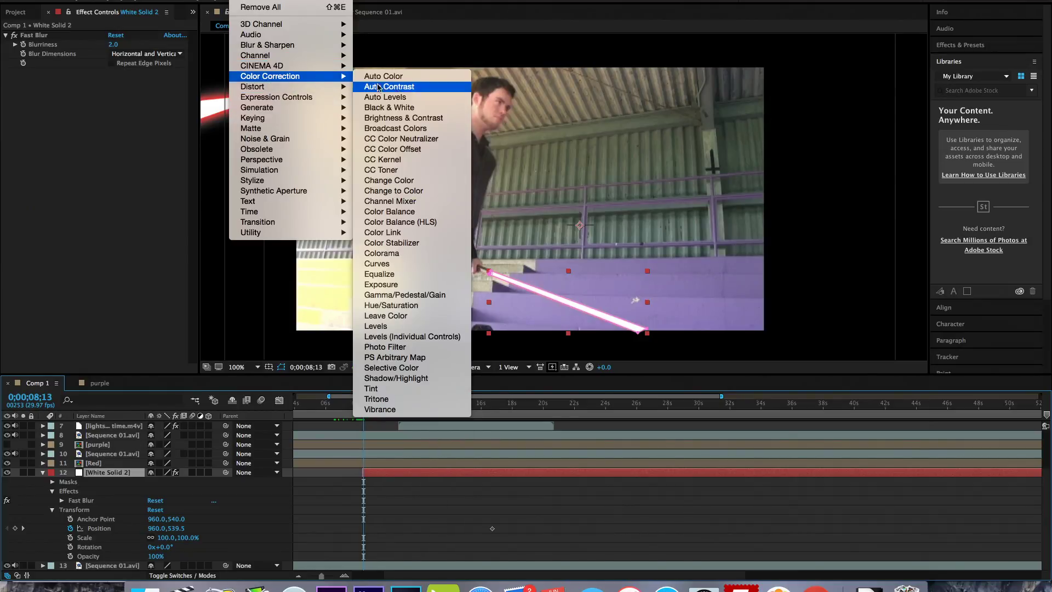
click(420, 191)
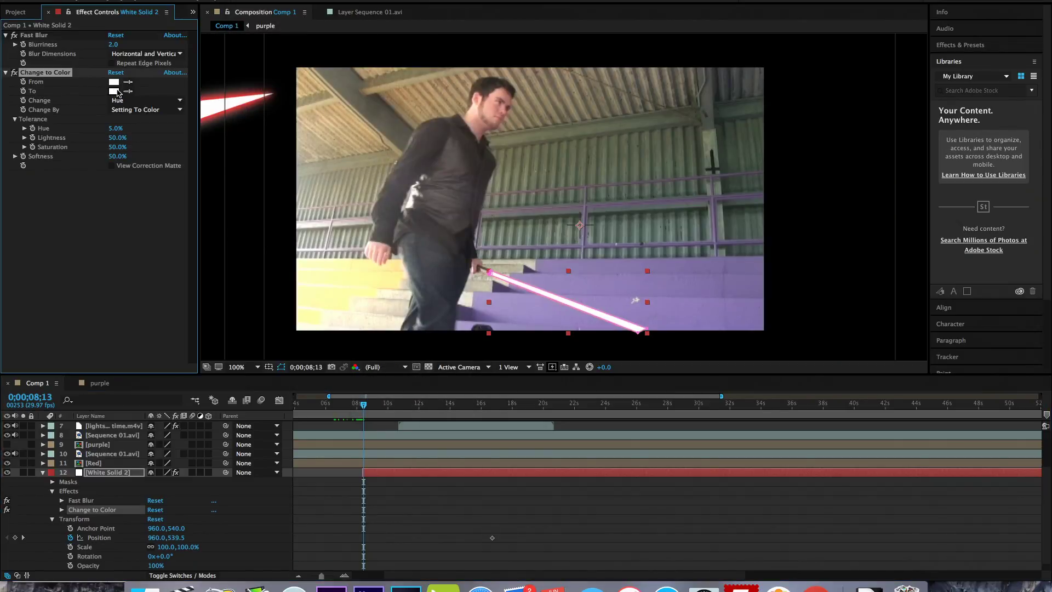
click(117, 93)
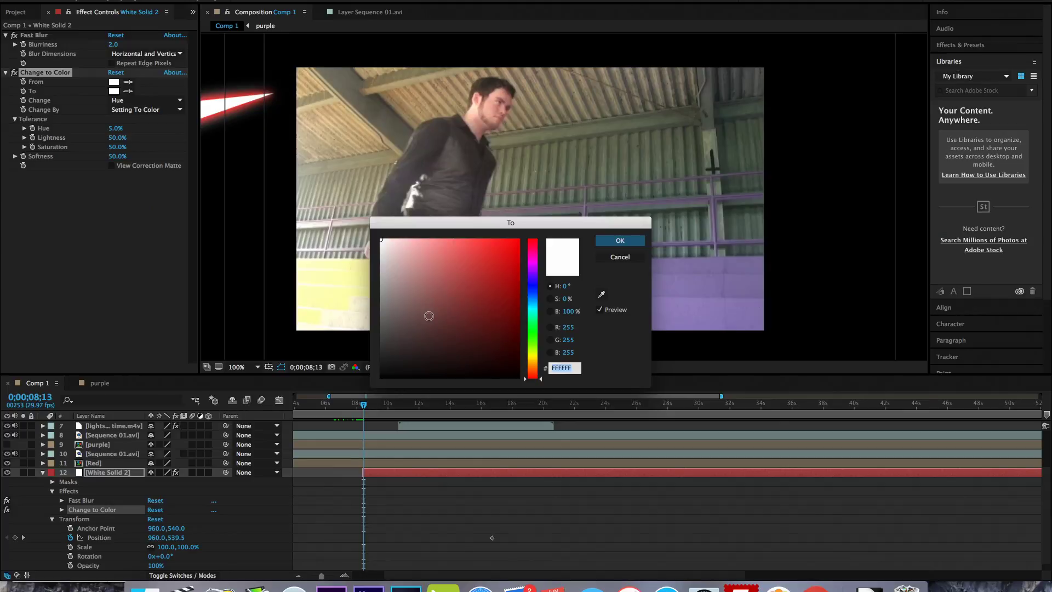
drag(430, 314, 457, 417)
click(624, 241)
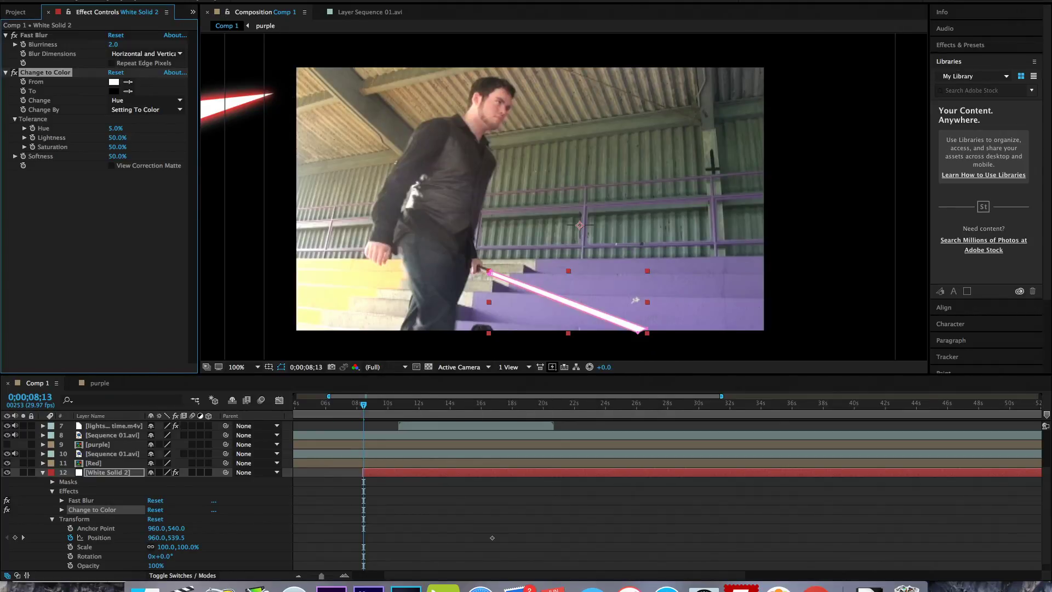
Step: Apply a Curves effect to White Solid 2 and flatten its Green channel to zero to tint the blade magenta
click(131, 0)
mouse_move(165, 0)
mouse_move(241, 0)
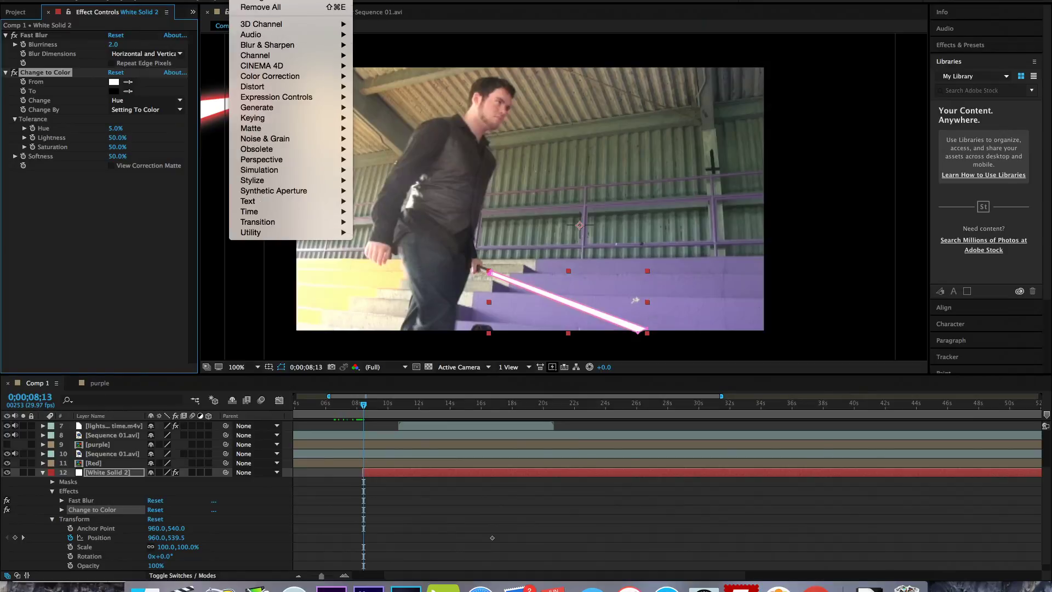
mouse_move(329, 77)
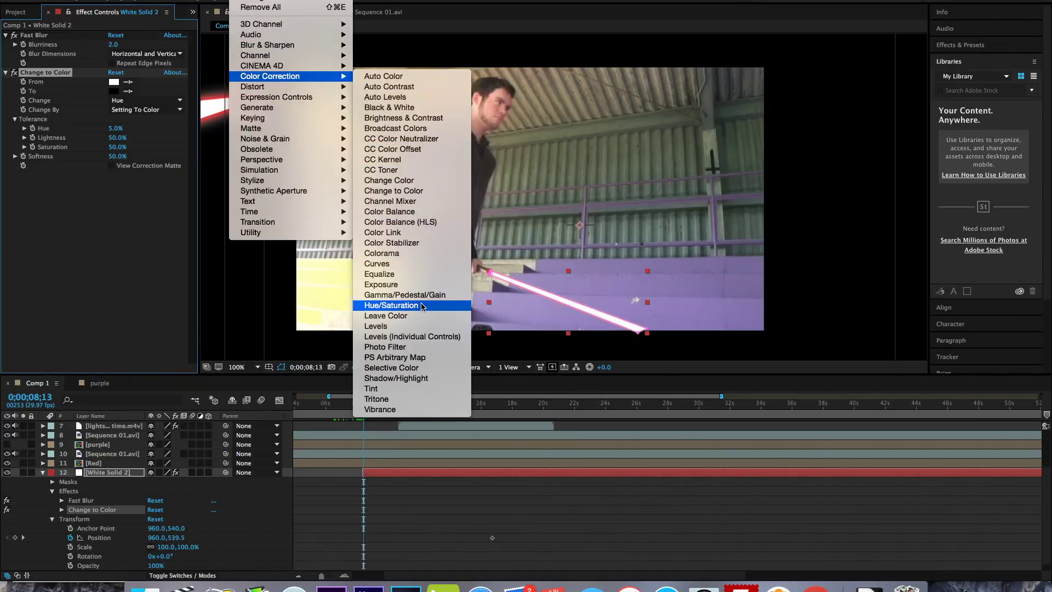
click(425, 264)
click(128, 167)
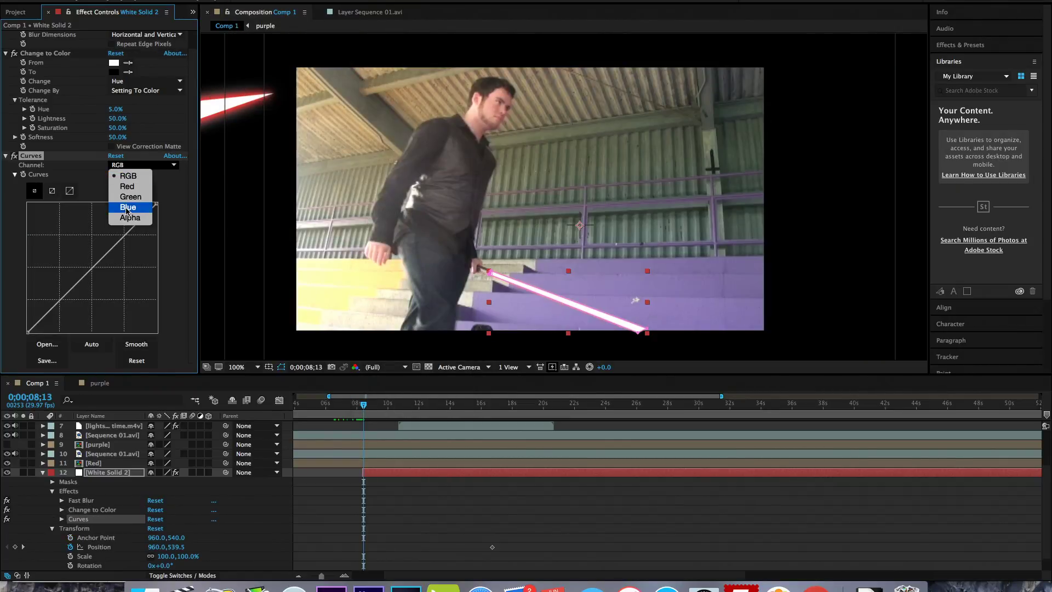
click(130, 196)
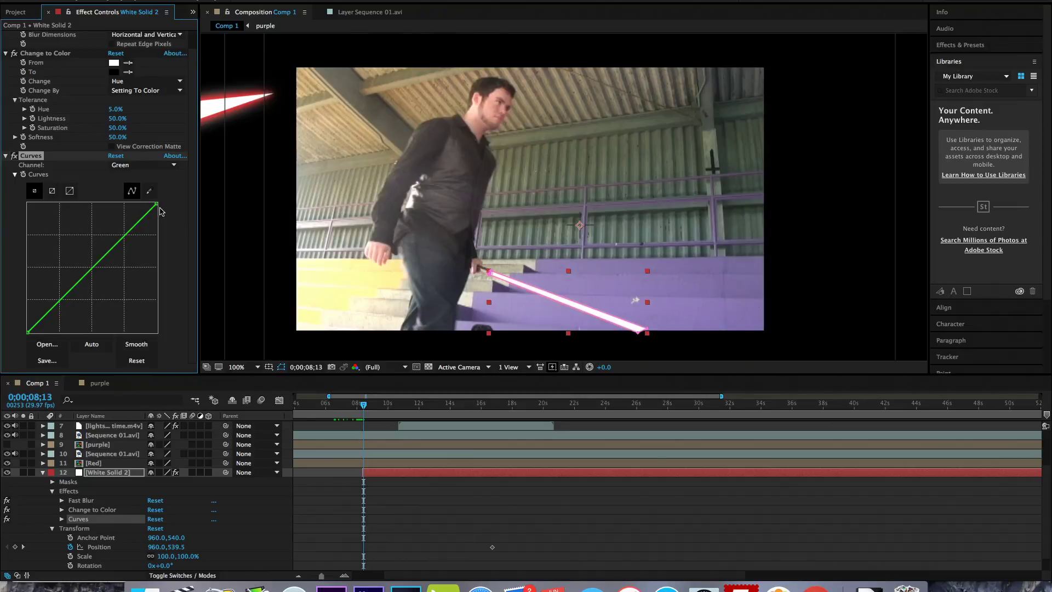
drag(155, 206, 192, 351)
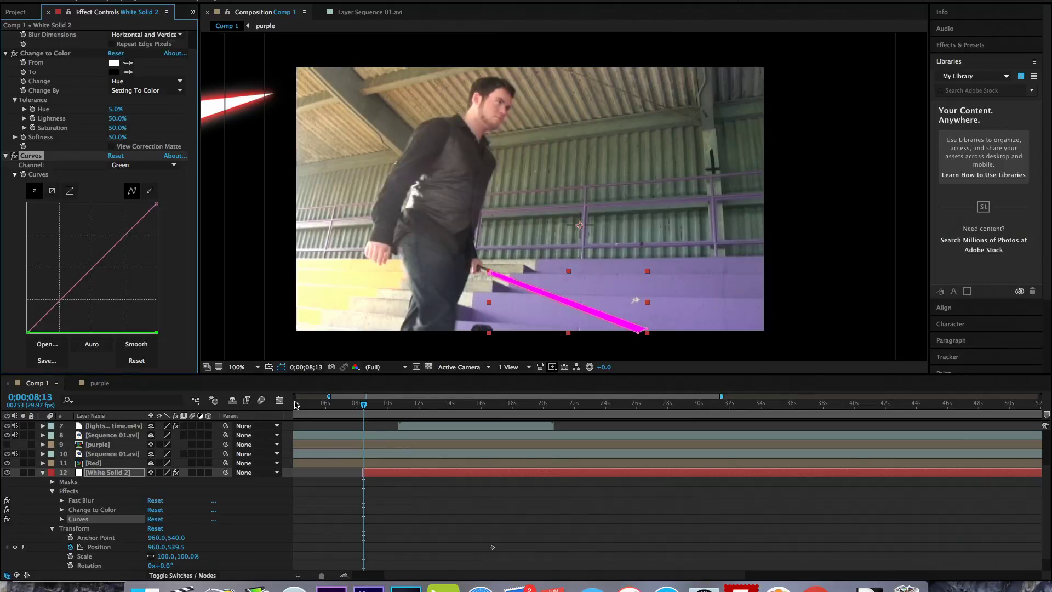
Step: Hide White Solid 2, show the purple layer in its place, and preview the blade animation from 0;00;08;13
click(7, 472)
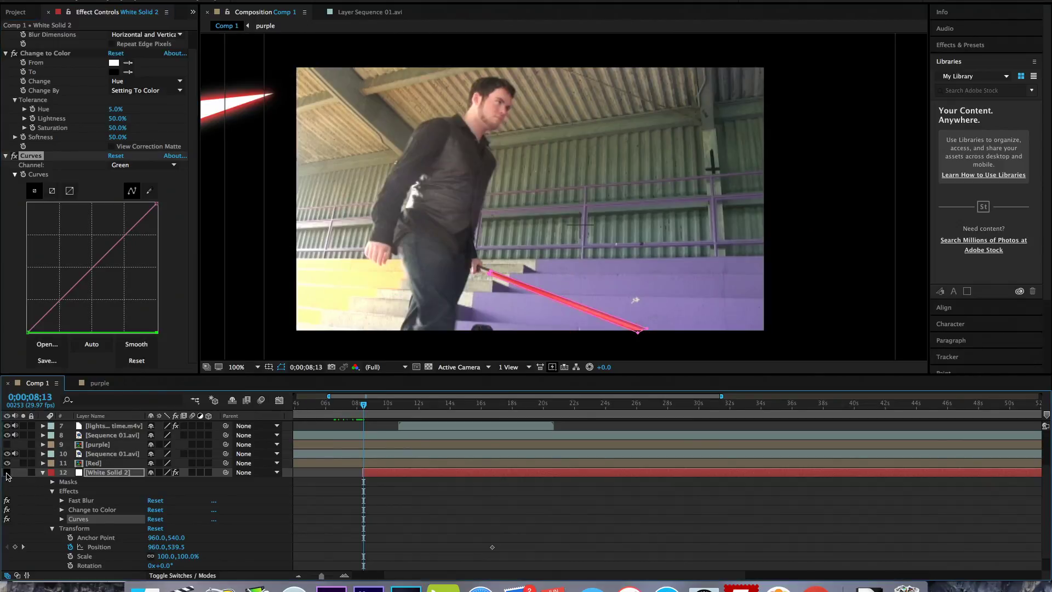
click(7, 445)
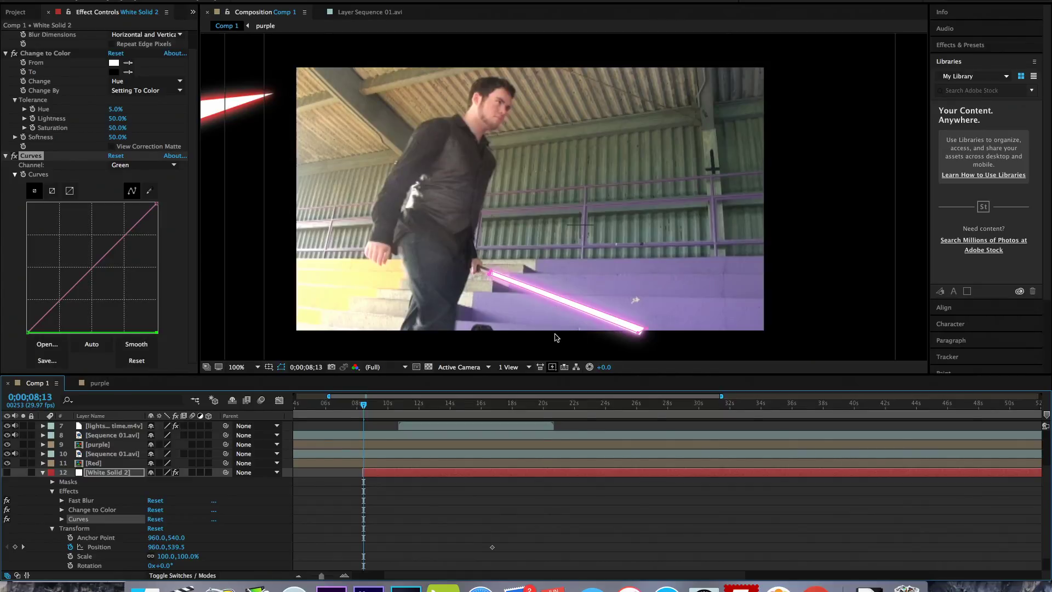
click(529, 327)
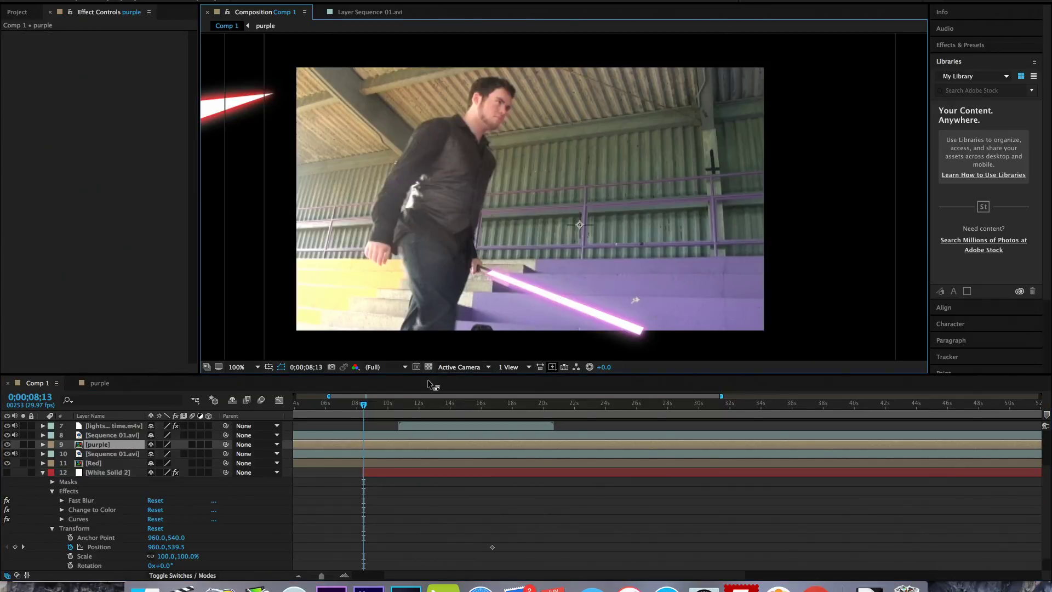
click(363, 406)
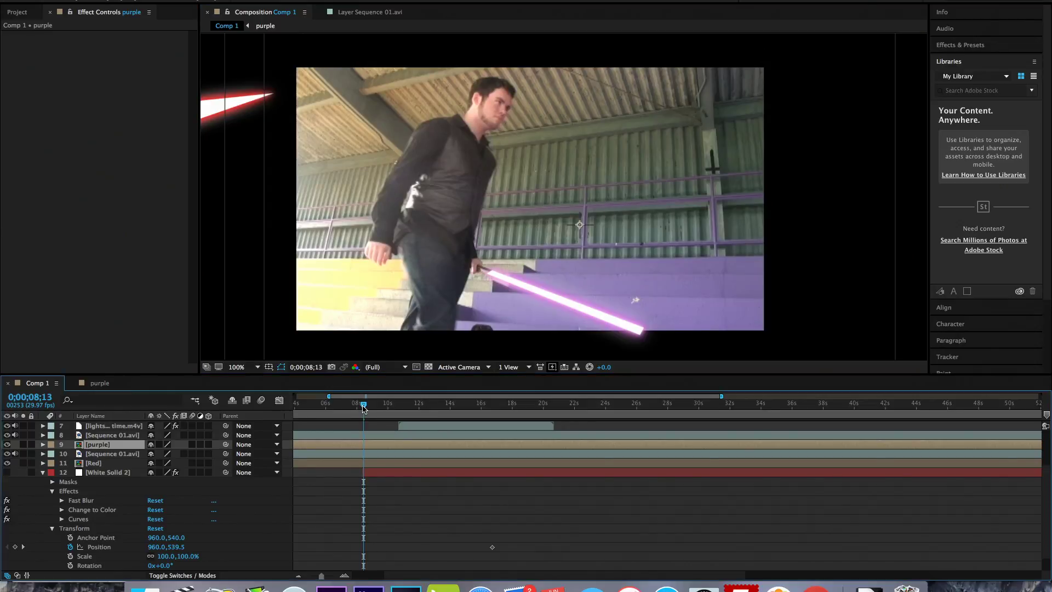
key(space)
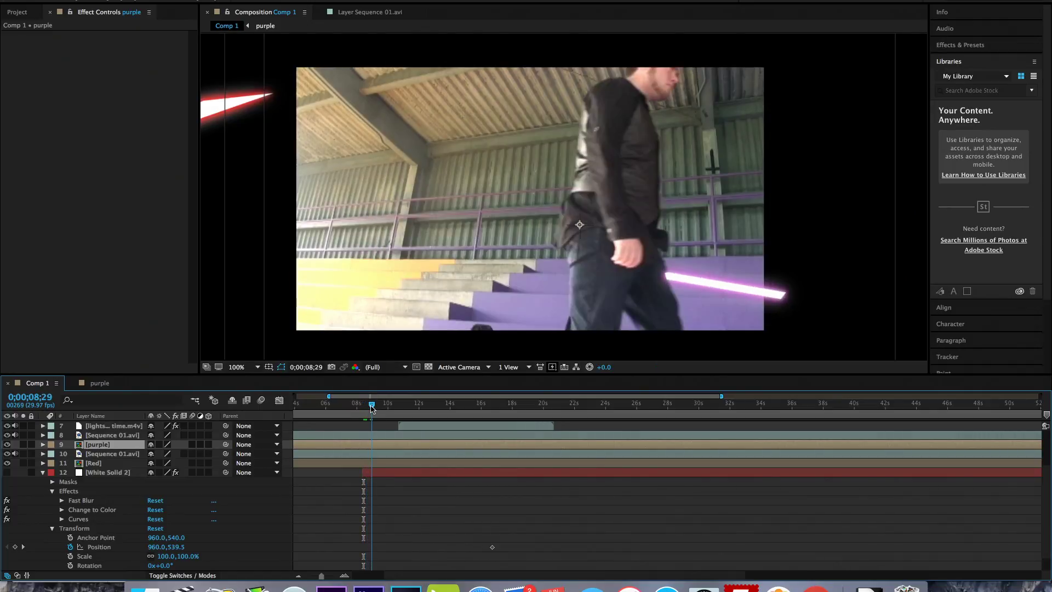